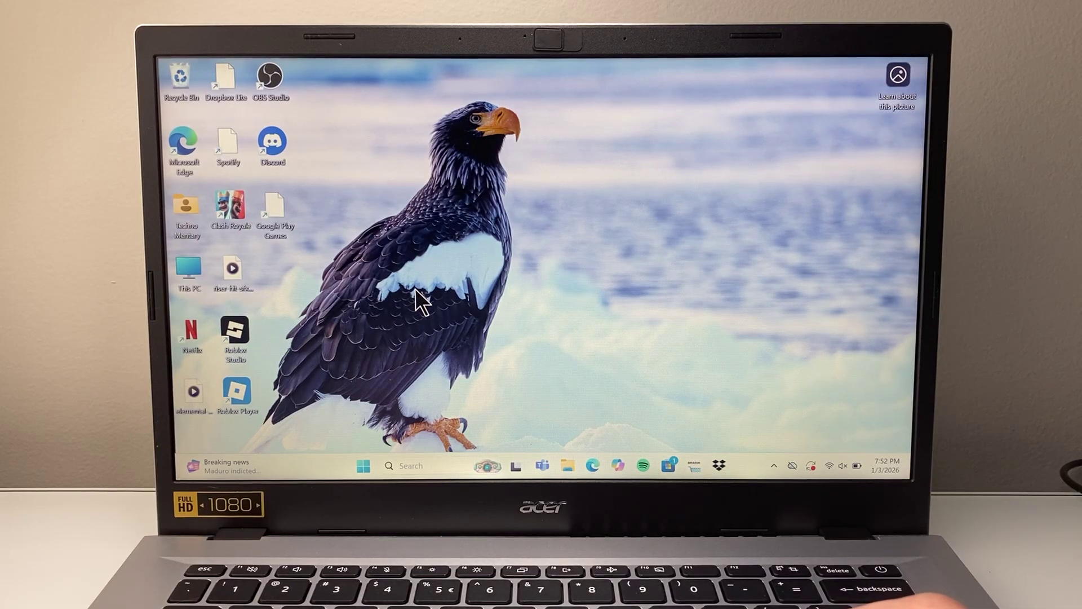
Step: Launch Microsoft Edge from the desktop and load google.com
{"action": "double_click", "coordinate": [185, 166]}
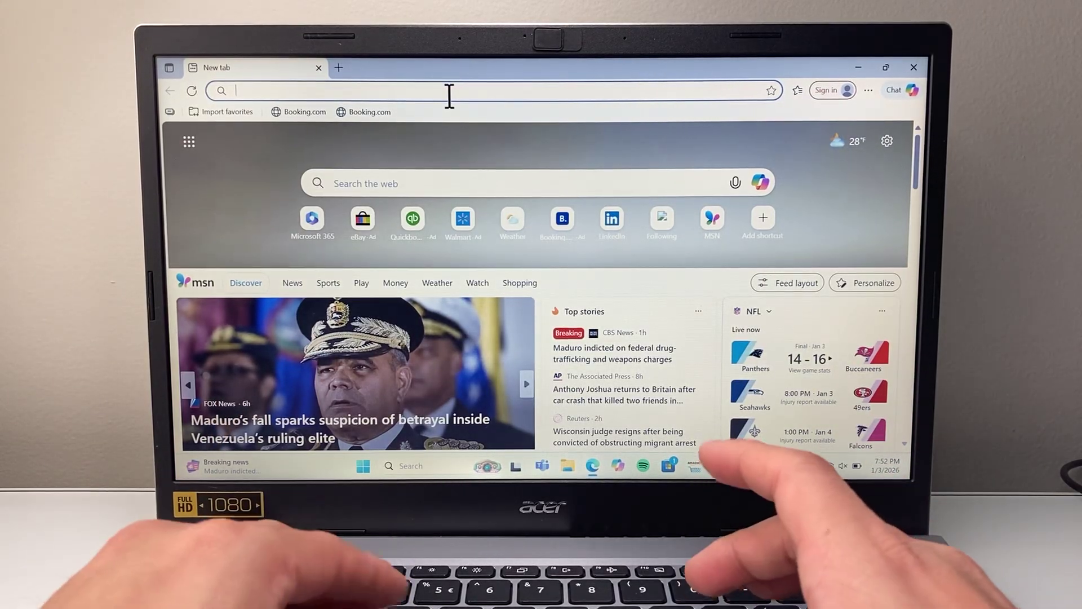
{"action": "type", "text": "google"}
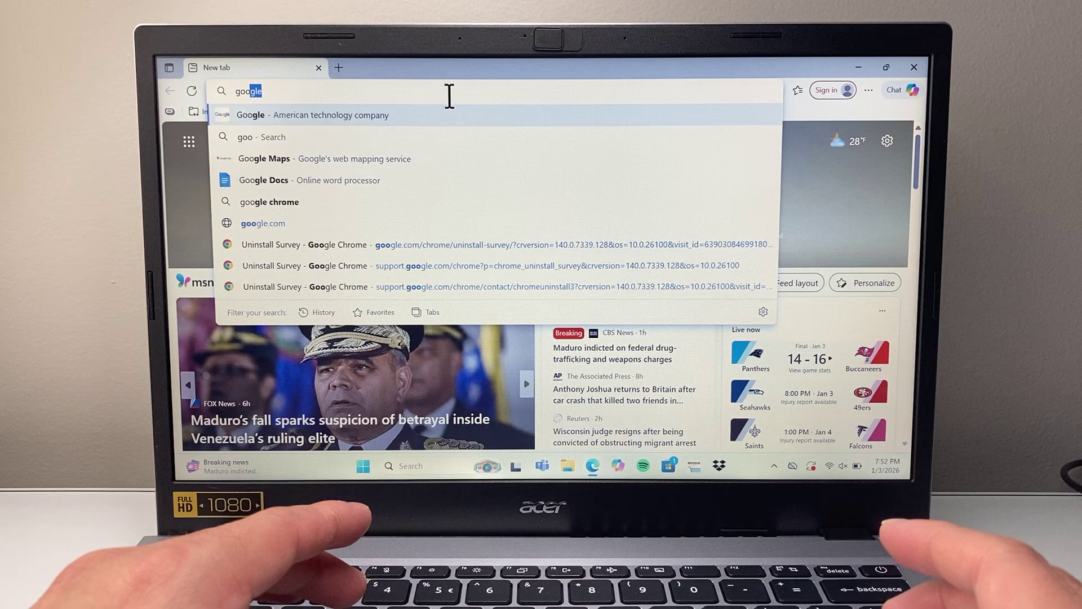
{"action": "type", "text": ".com"}
{"action": "key", "text": "Return"}
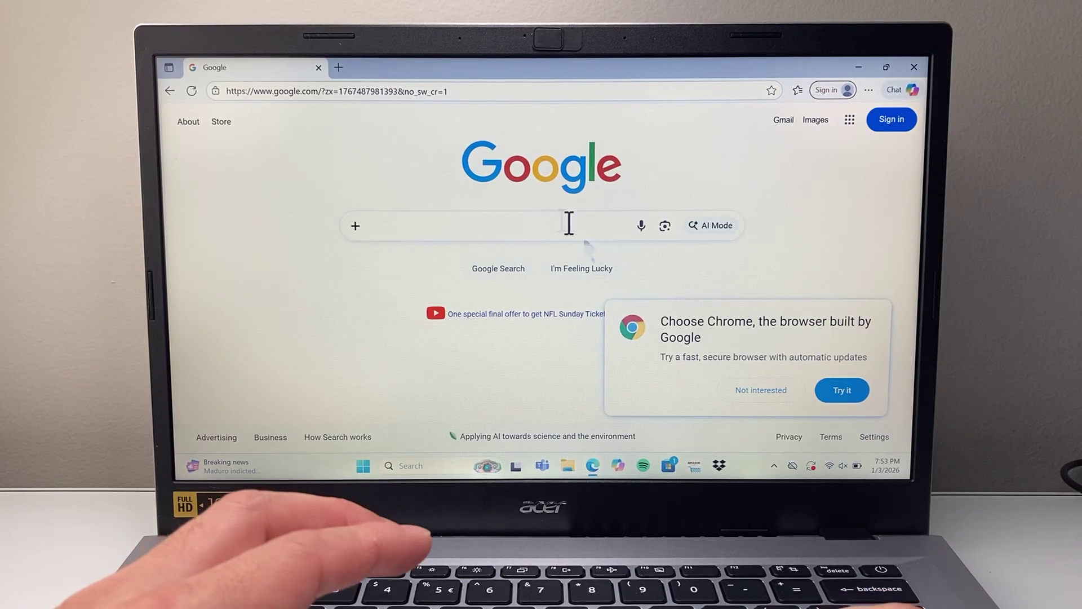
Step: Search Google for 'download google chrome' using the suggestion
{"action": "left_click", "coordinate": [503, 230]}
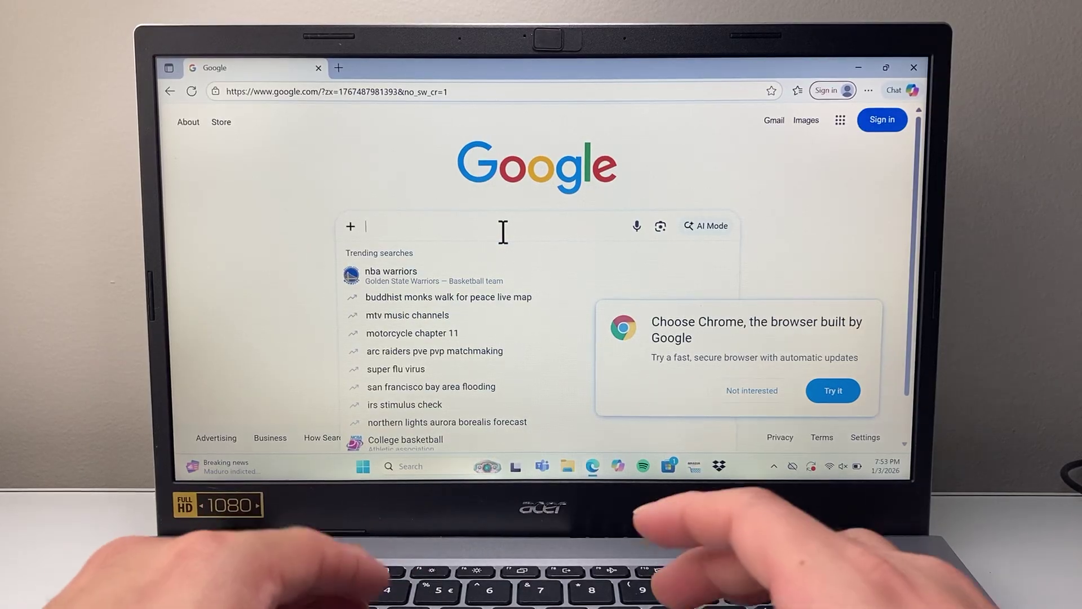
{"action": "type", "text": "download "}
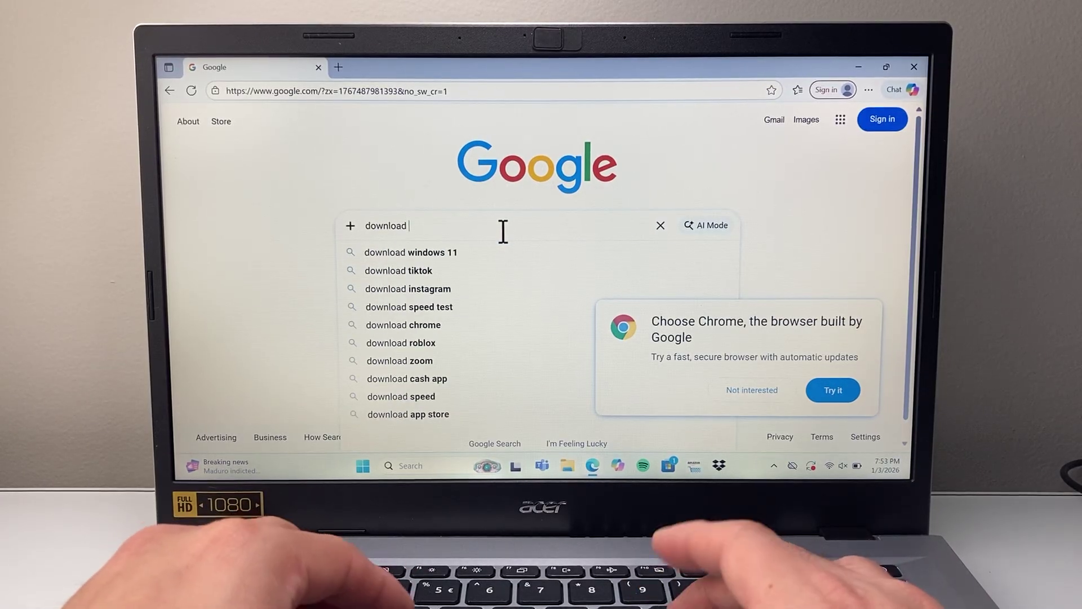
{"action": "type", "text": "goo"}
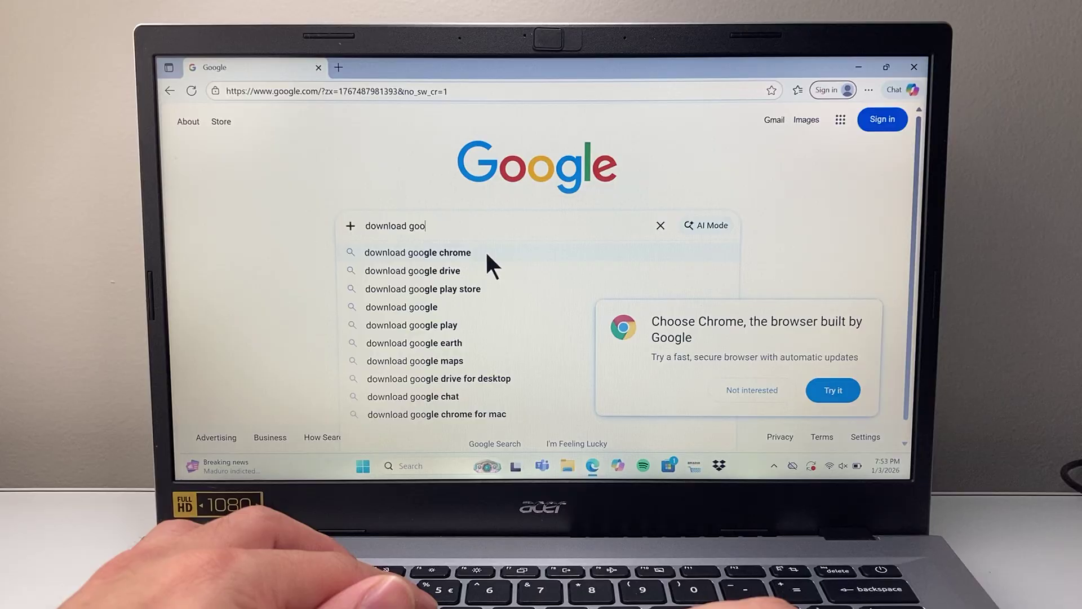
{"action": "left_click", "coordinate": [486, 251]}
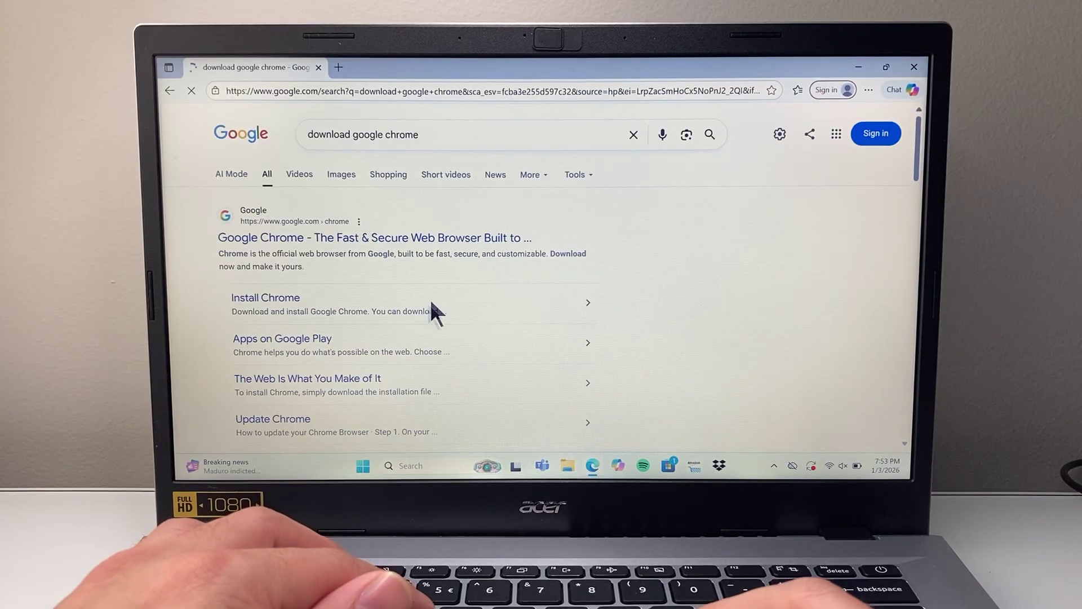
Step: Open the Install Chrome help page and follow its Windows 'installation file' link
{"action": "left_click", "coordinate": [266, 298]}
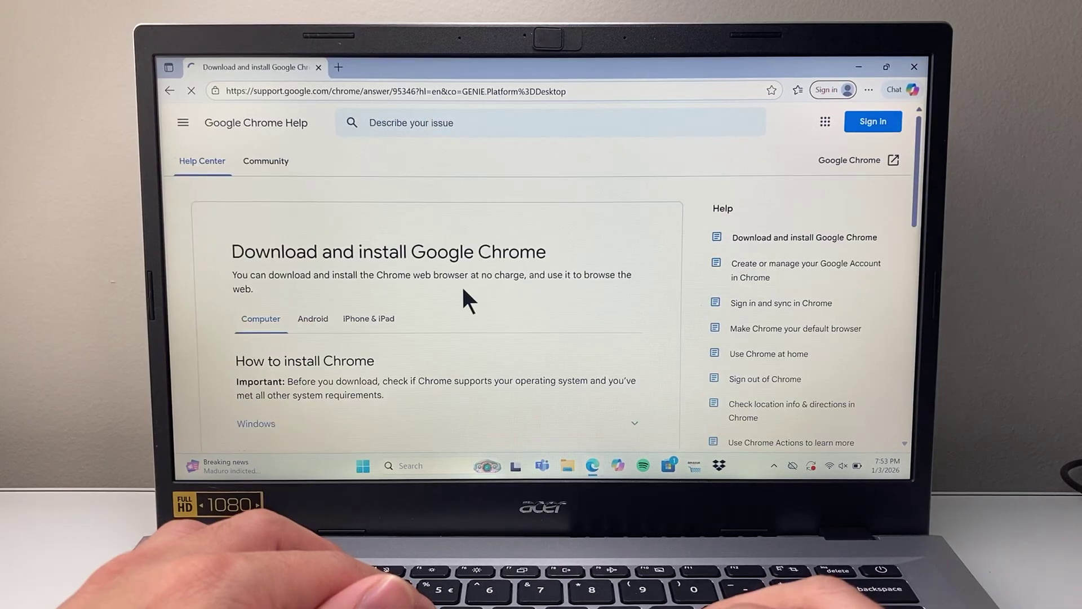
{"action": "scroll", "coordinate": [464, 292], "scroll_direction": "down", "scroll_amount": 3}
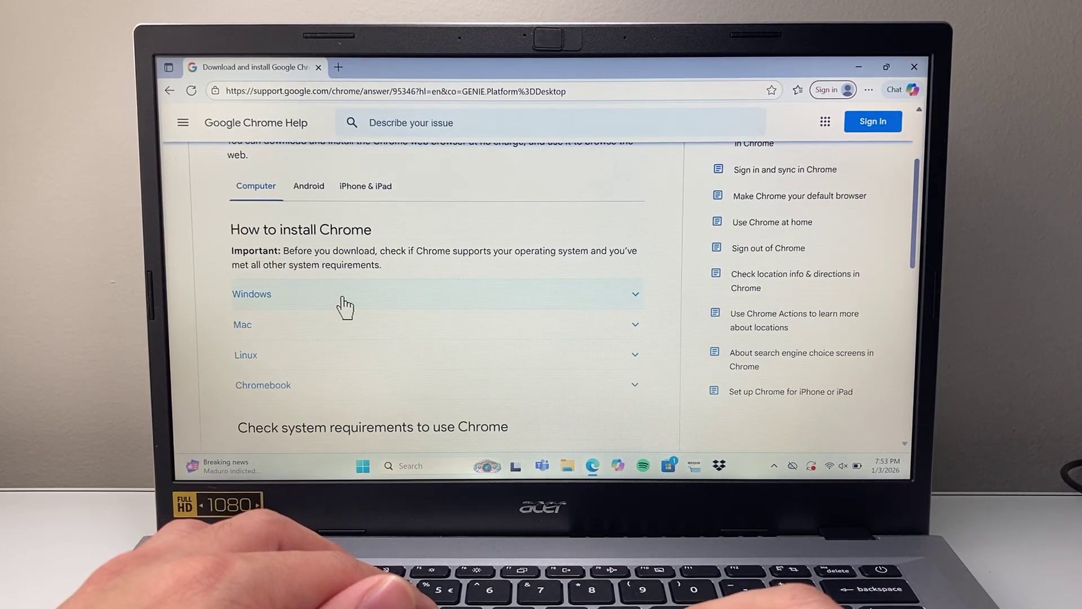
{"action": "left_click", "coordinate": [345, 306]}
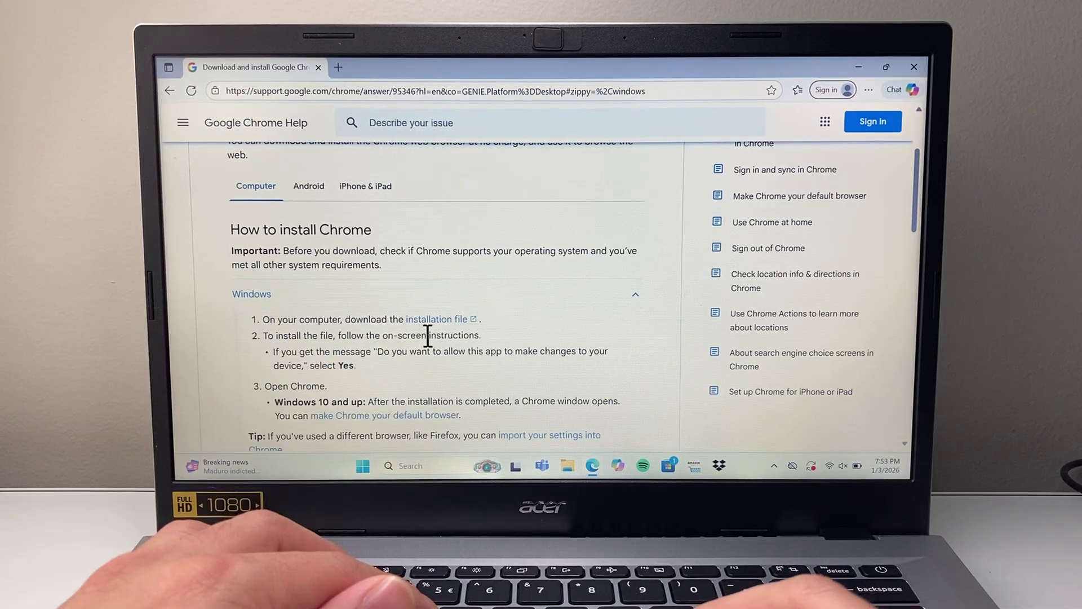
{"action": "left_click", "coordinate": [444, 321]}
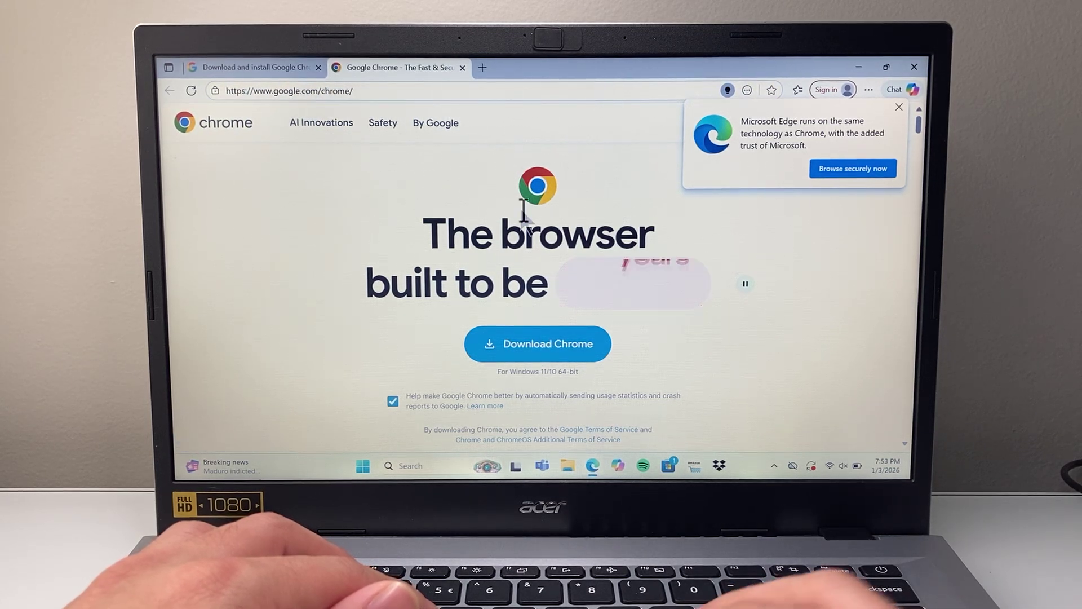
Step: Close the Edge promotion popup and download ChromeSetup.exe
{"action": "left_click", "coordinate": [899, 106]}
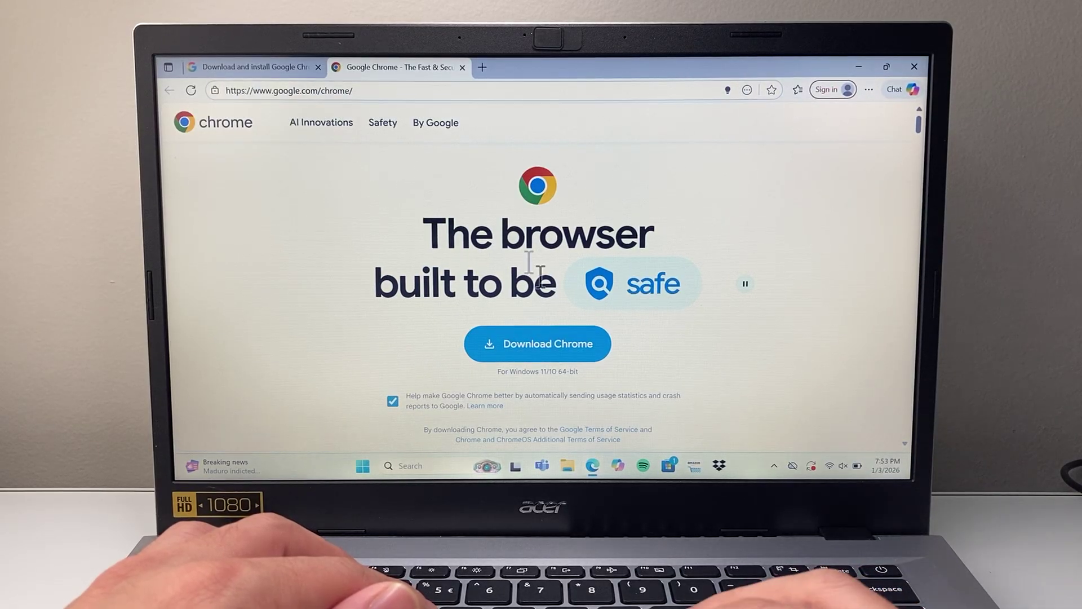
{"action": "scroll", "coordinate": [659, 306], "scroll_direction": "down", "scroll_amount": 1}
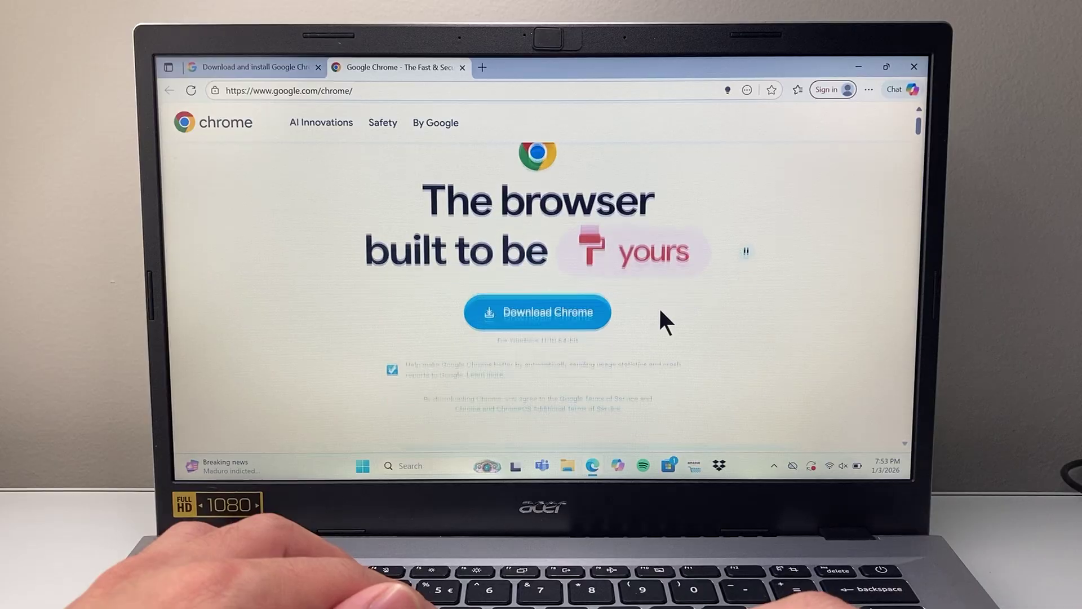
{"action": "left_click", "coordinate": [563, 312]}
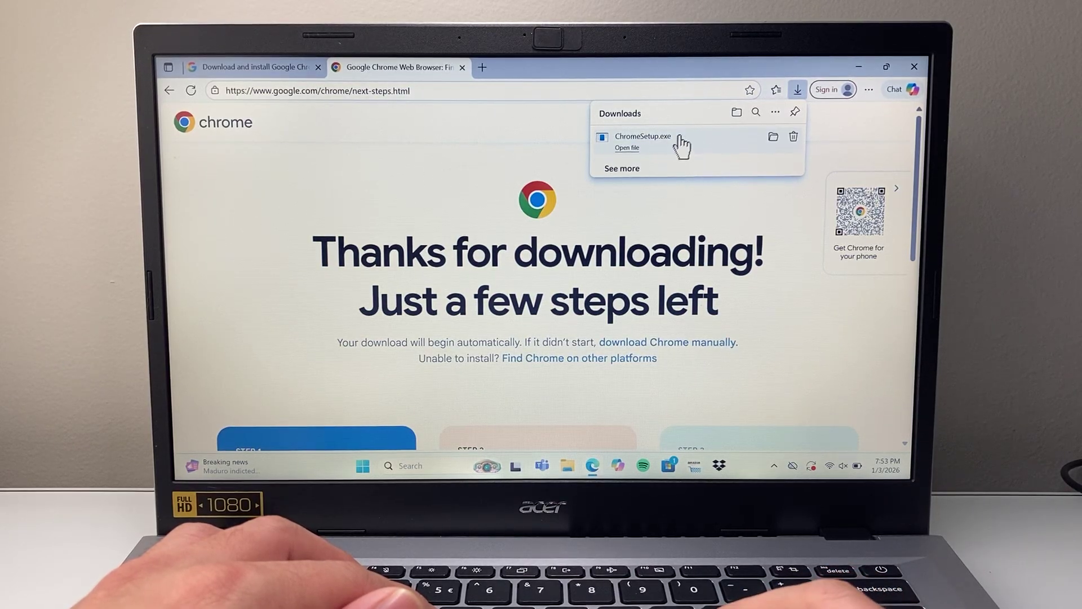
Step: Run ChromeSetup.exe from Downloads and approve the User Account Control prompt
{"action": "left_click", "coordinate": [682, 137]}
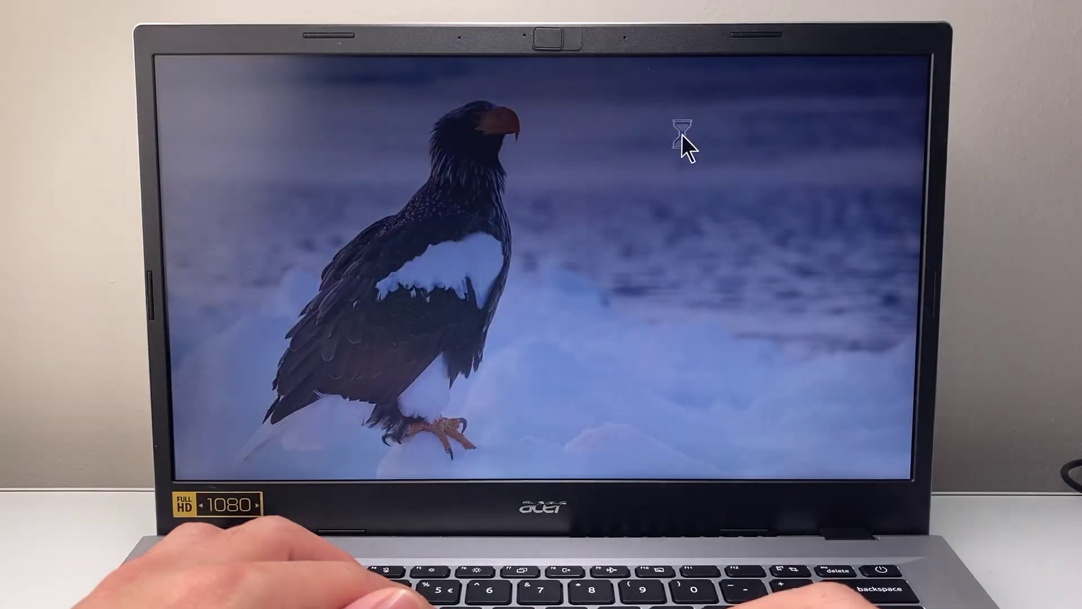
{"action": "left_click", "coordinate": [486, 364]}
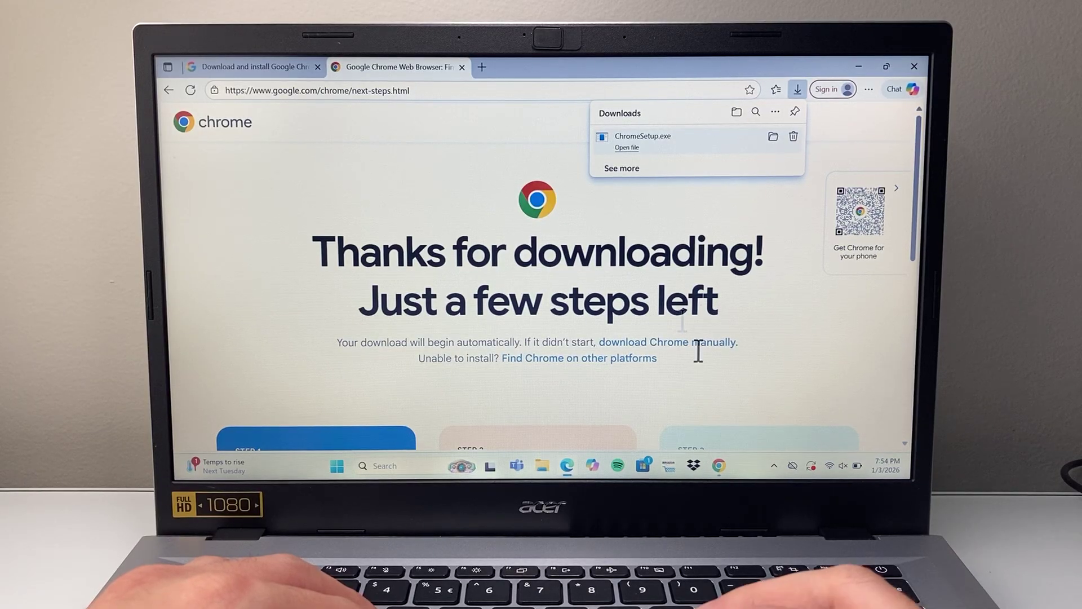
{"action": "mouse_move", "coordinate": [719, 465]}
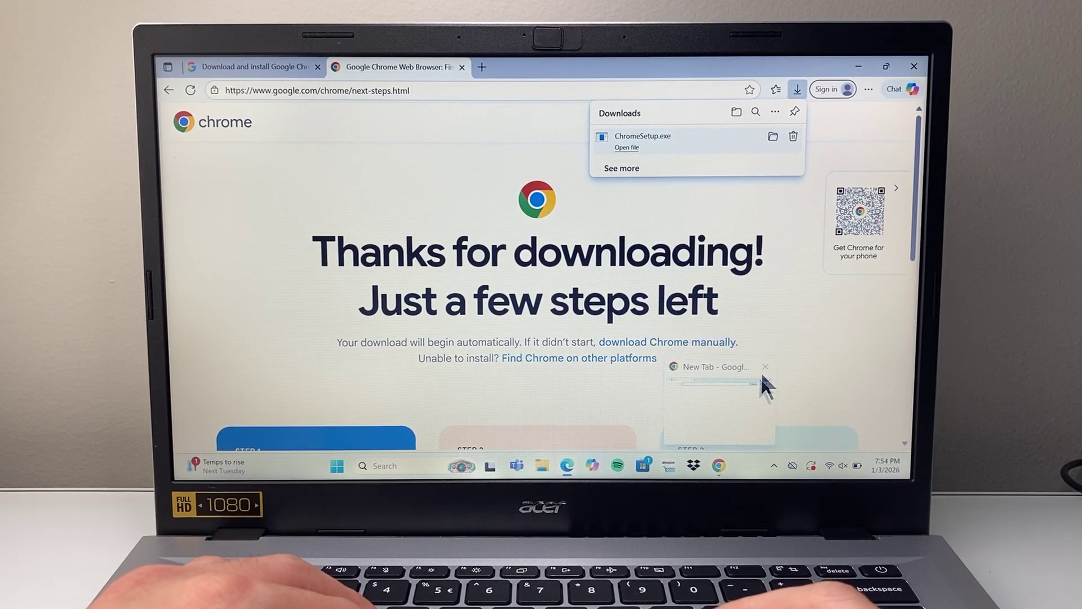
Step: Bring the new Chrome window forward from the taskbar and close it
{"action": "left_click", "coordinate": [719, 398]}
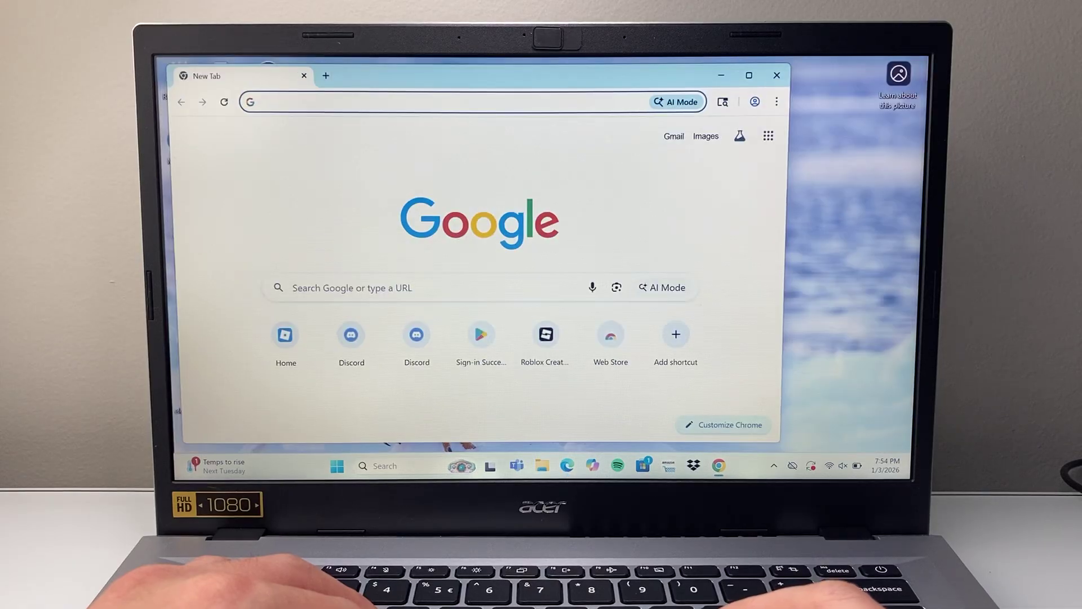
{"action": "left_click", "coordinate": [785, 75]}
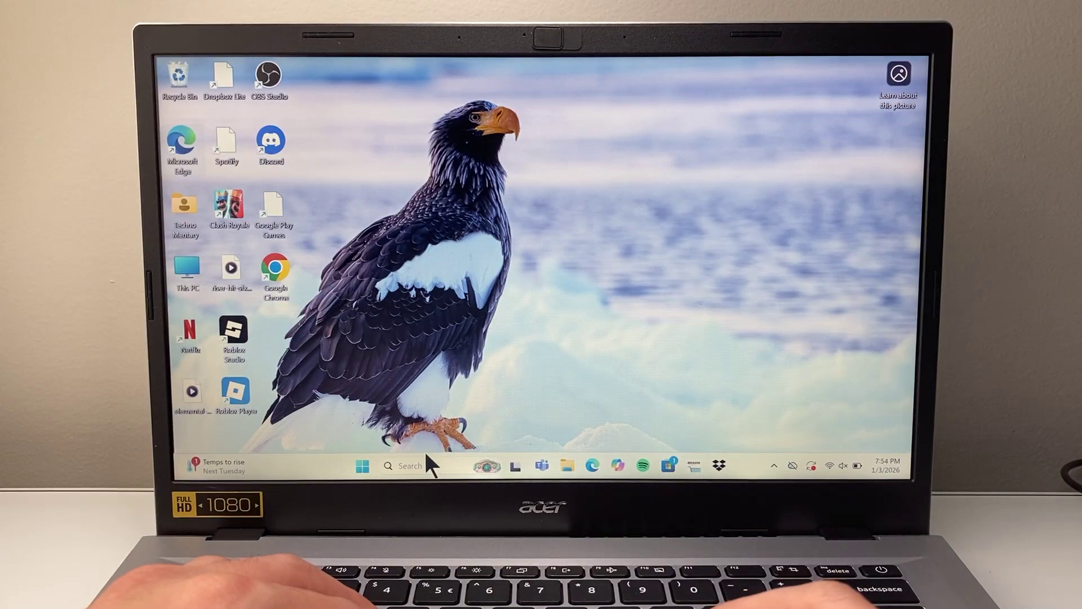
Step: Relaunch Chrome from its desktop icon and maximize the window
{"action": "left_click", "coordinate": [363, 472]}
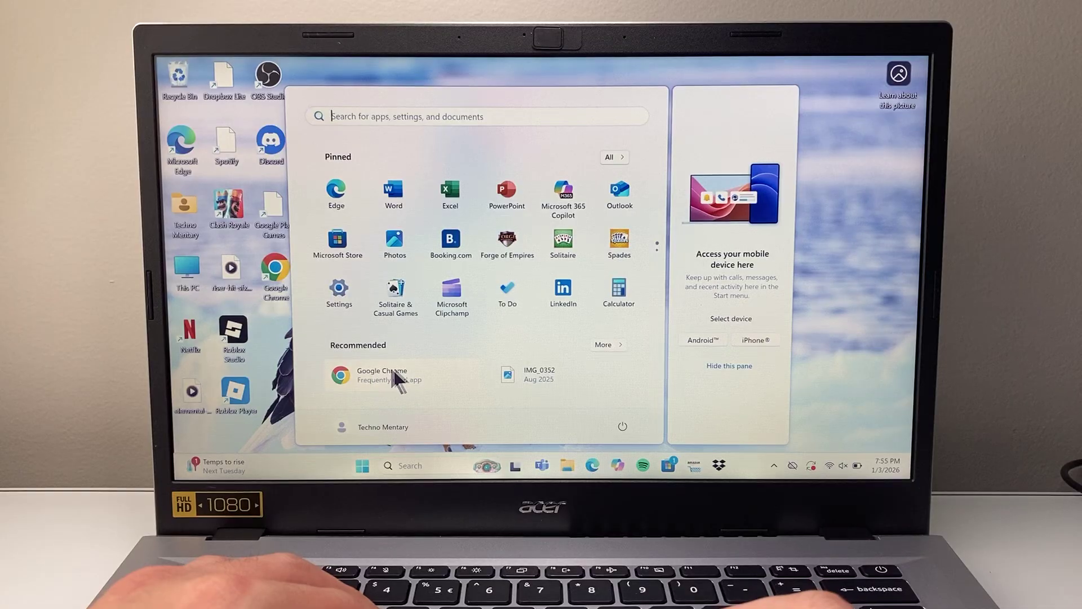
{"action": "left_click", "coordinate": [541, 67]}
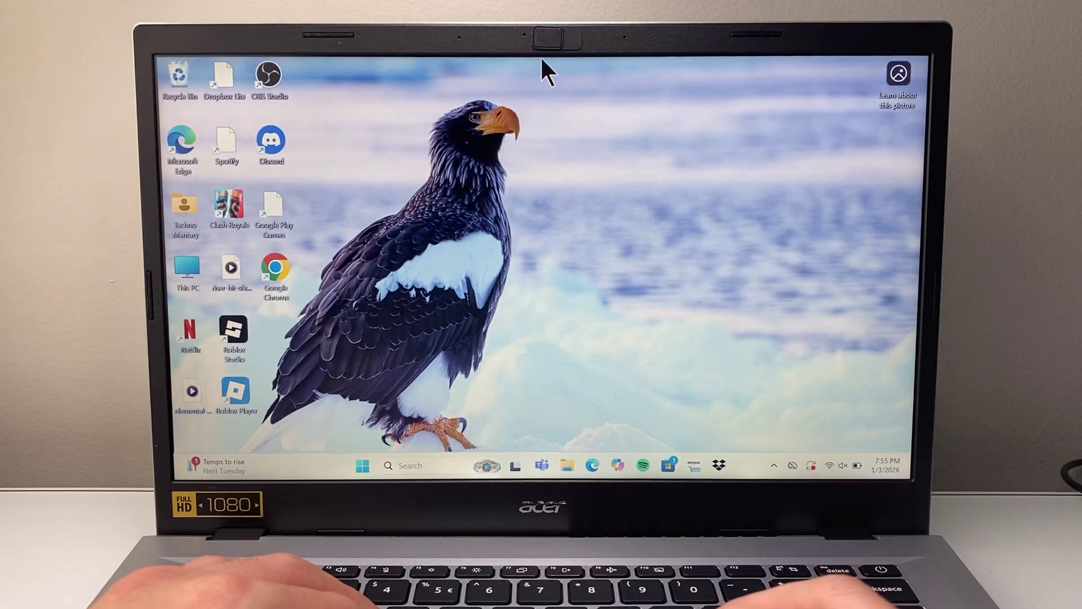
{"action": "double_click", "coordinate": [282, 281]}
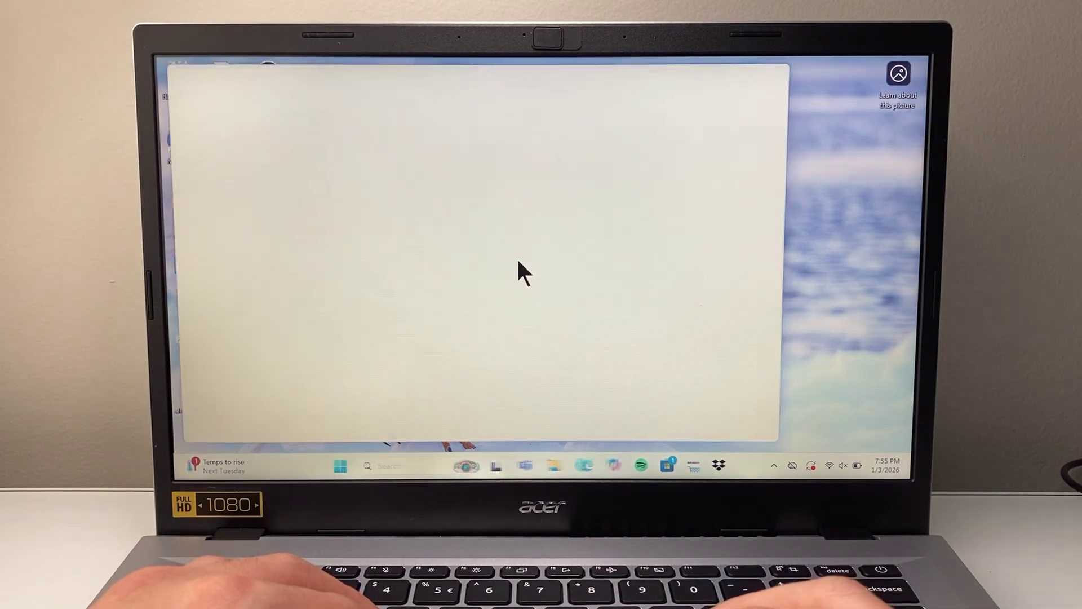
{"action": "left_click", "coordinate": [748, 75]}
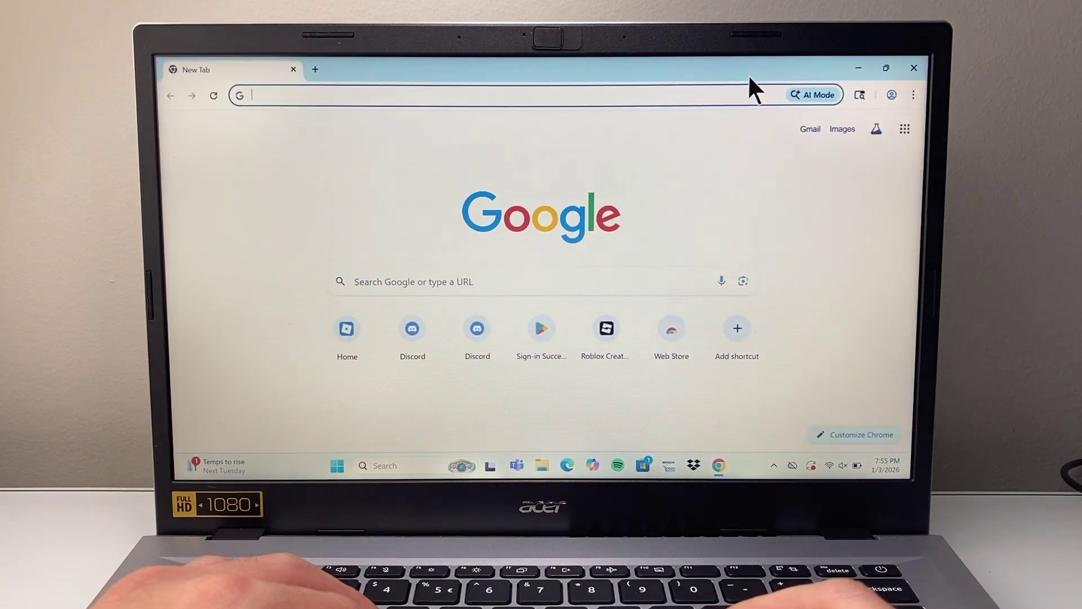